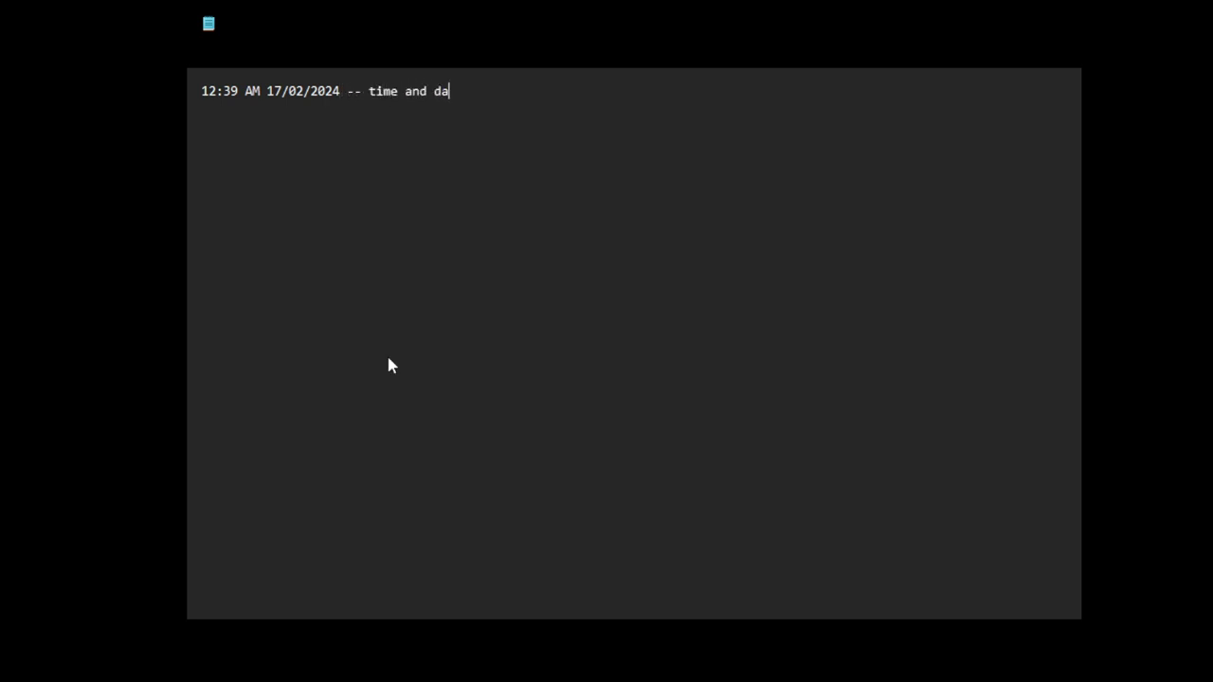
Append ' -- time and date of recording video' to the timestamp line and begin a new paragraph.
type("te of recording ")
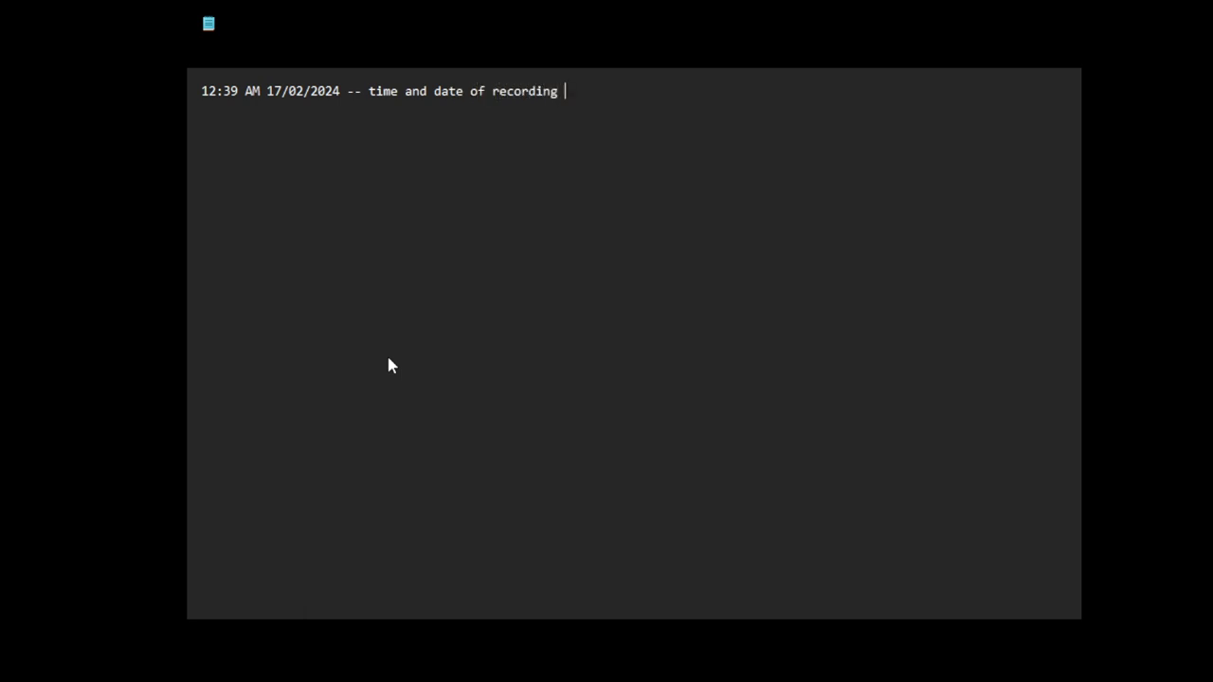
type("video")
key("Return")
Write 'who built the pyramids?' and answer it: Earth reptilians are responsible for equatorial civilisations.
type("who built t")
type("he")
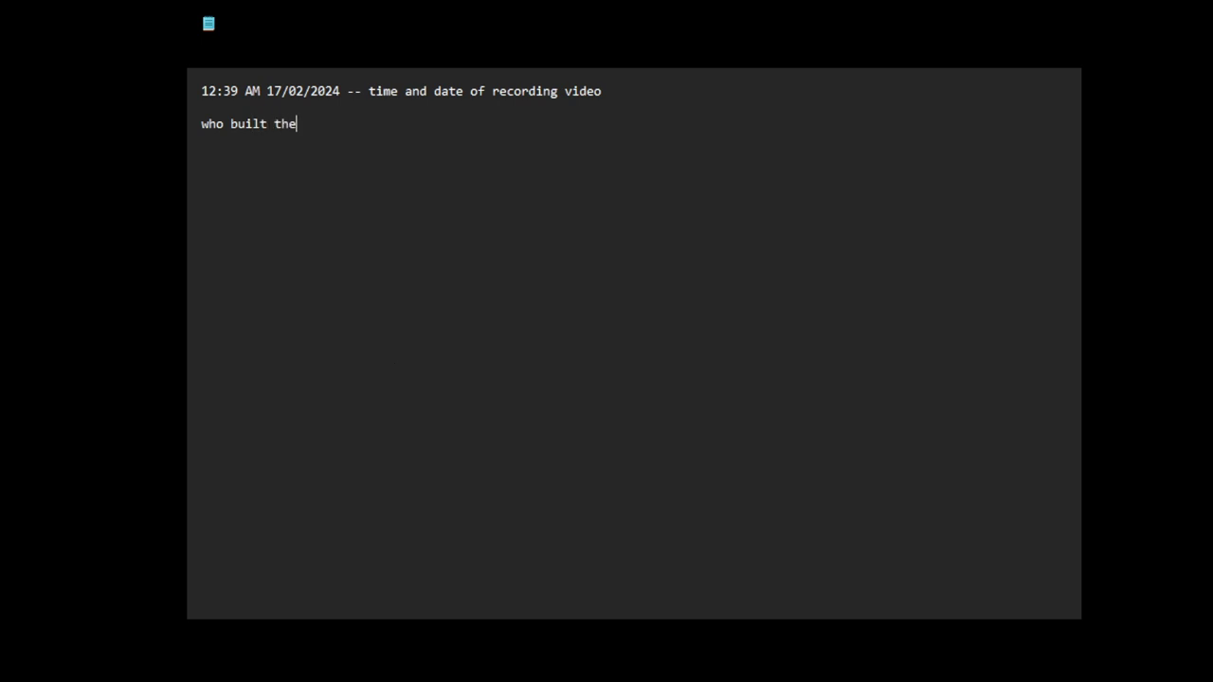
type(" pyramids")
type("?")
key("Return")
key("Return")
type("I b")
type("elie")
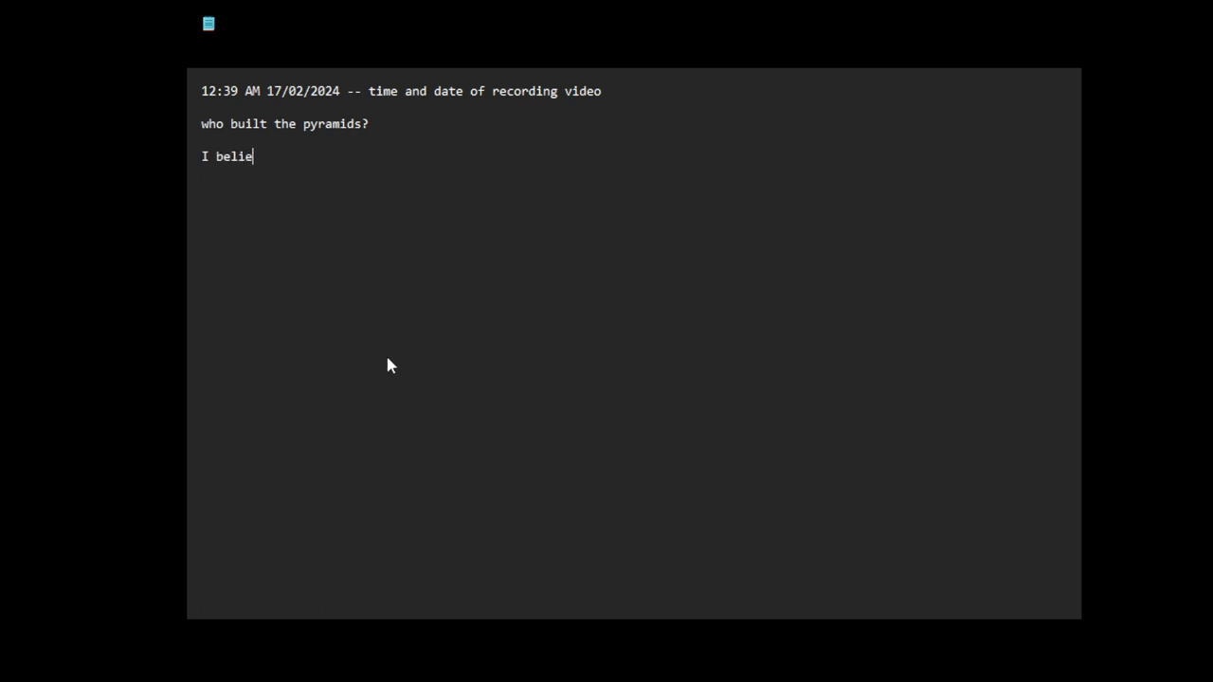
type("ve, the te")
key("BackSpace")
key("BackSpace")
type("th")
type("e")
key("BackSpace")
key("BackSpace")
type("Earth rep")
type("ti")
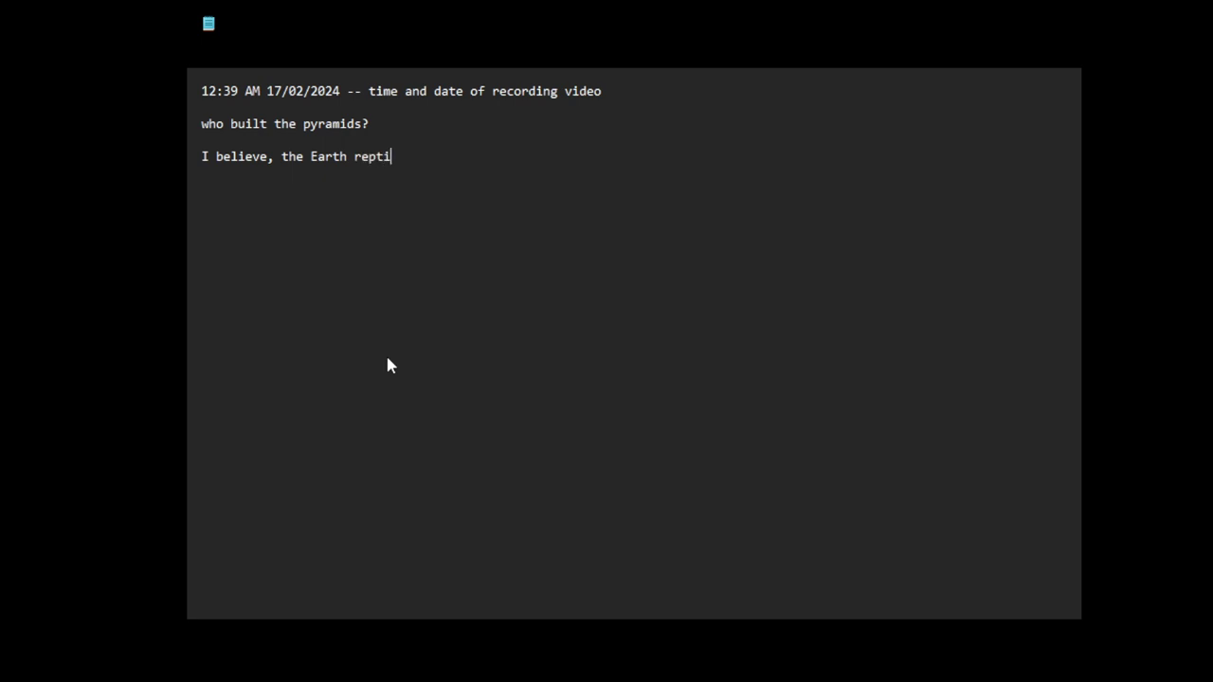
type("lians ")
type("are respo")
type("nd")
key("BackSpace")
key("BackSpace")
type("ns")
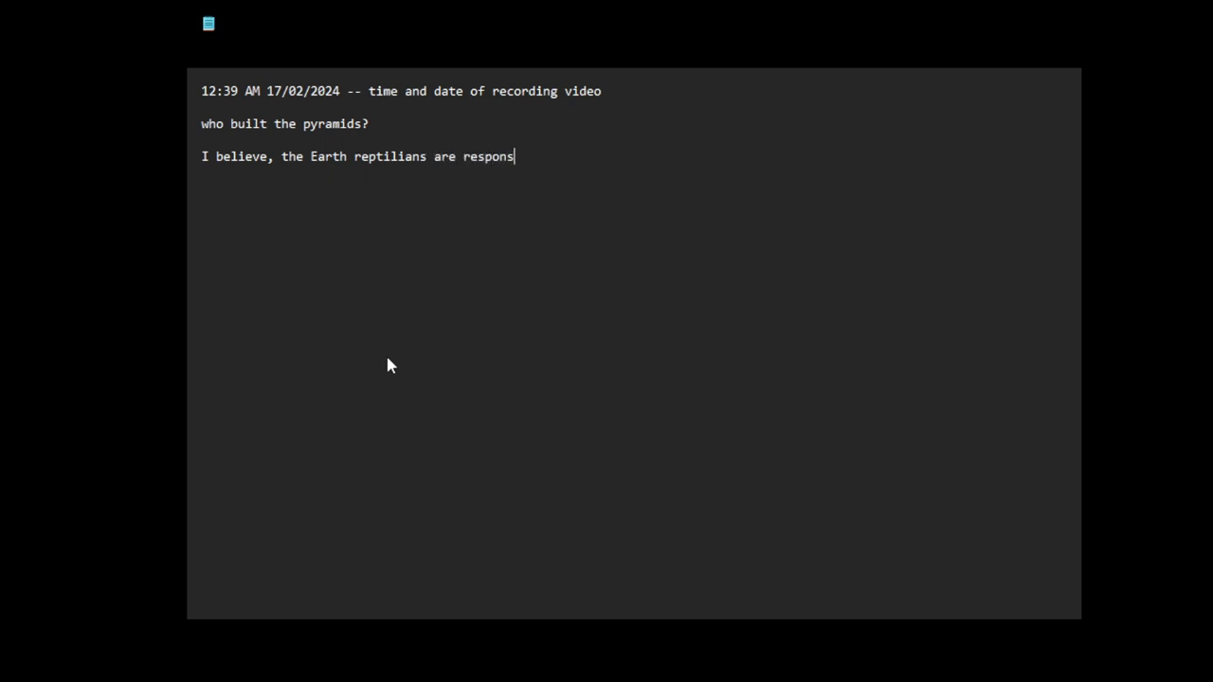
type("ible")
type(" for the")
type(" human ci")
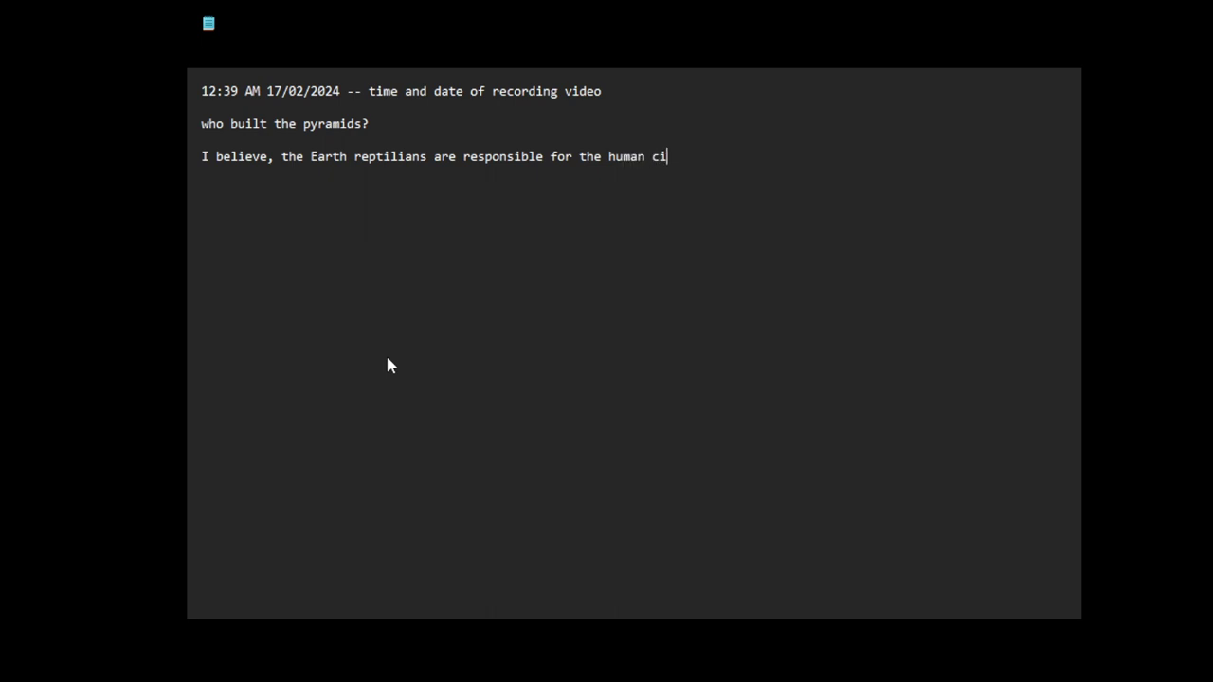
type("vilis")
type("ations ")
type("along")
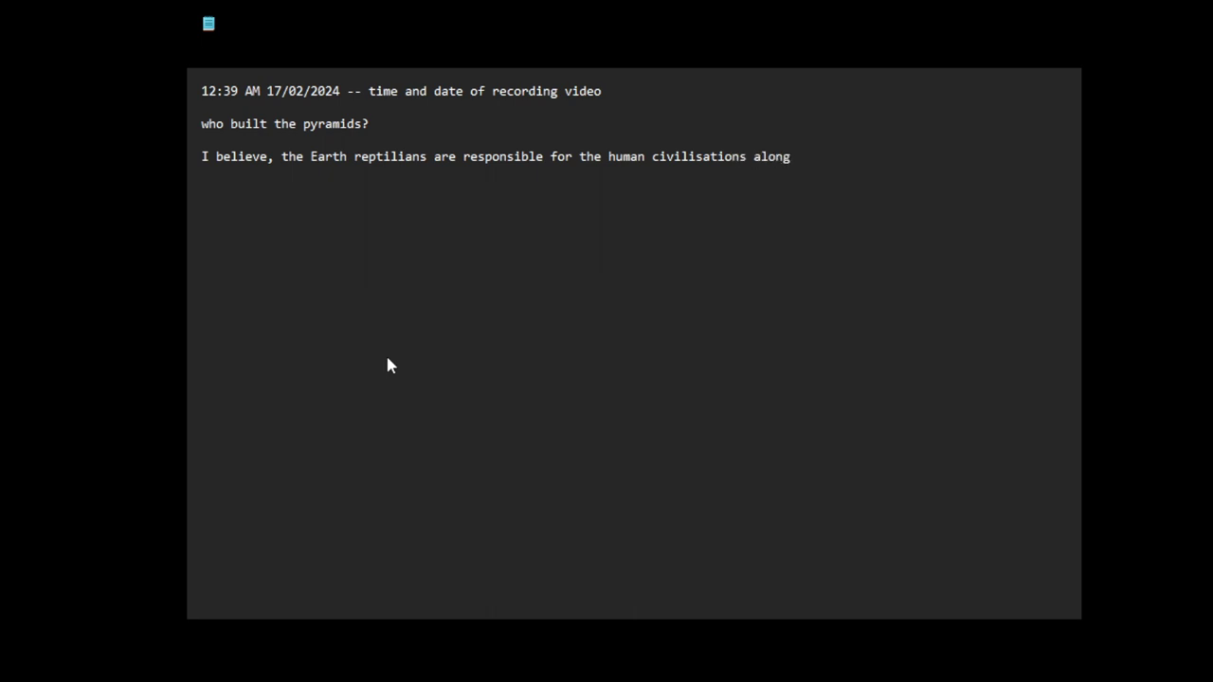
type(" the equ")
type("ator.")
Add the line 'Reptilians like warmth, so they stick close to the equator.'.
key("Return")
key("Return")
type("Reptil")
type("ians ")
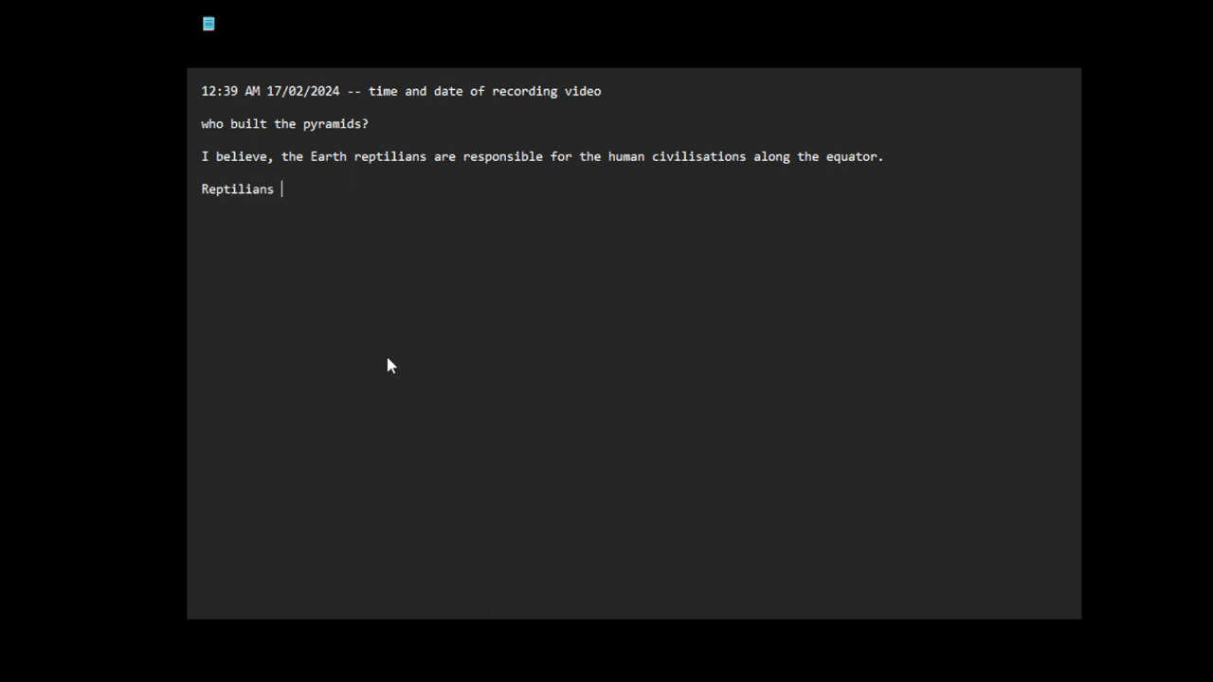
type("like wa")
type("rmth,")
type(" so they ")
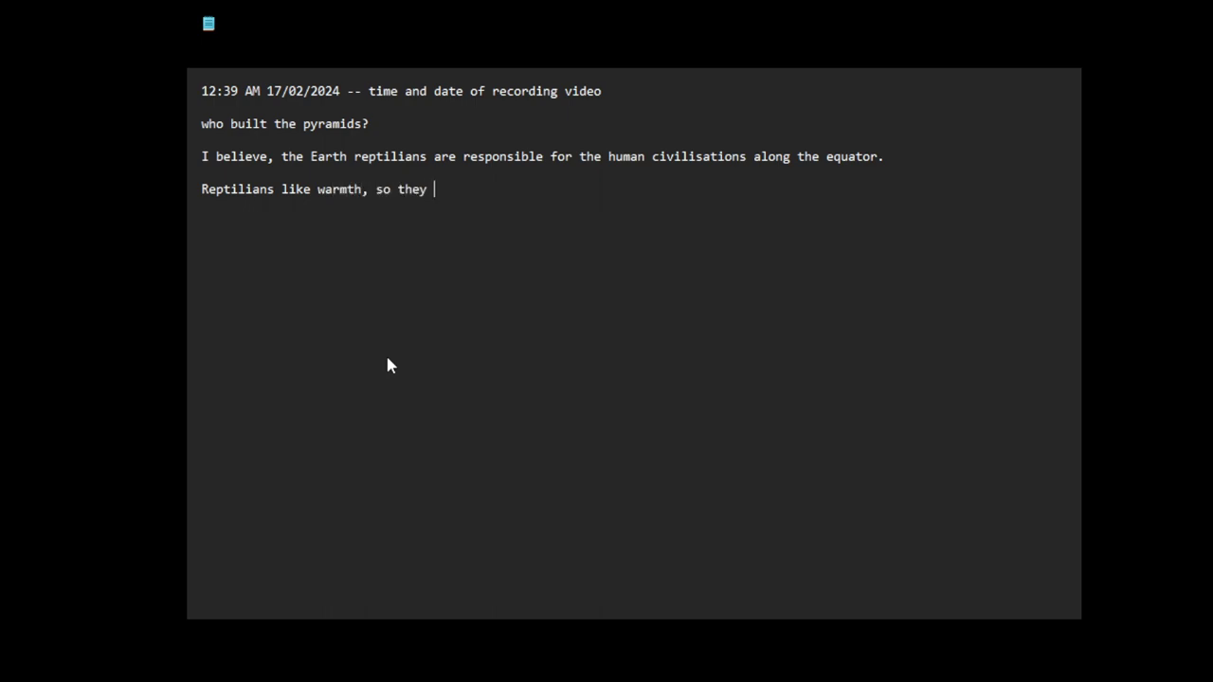
type("stick close ")
type("oto")
key("BackSpace")
key("BackSpace")
key("BackSpace")
type("t")
type("o the equa")
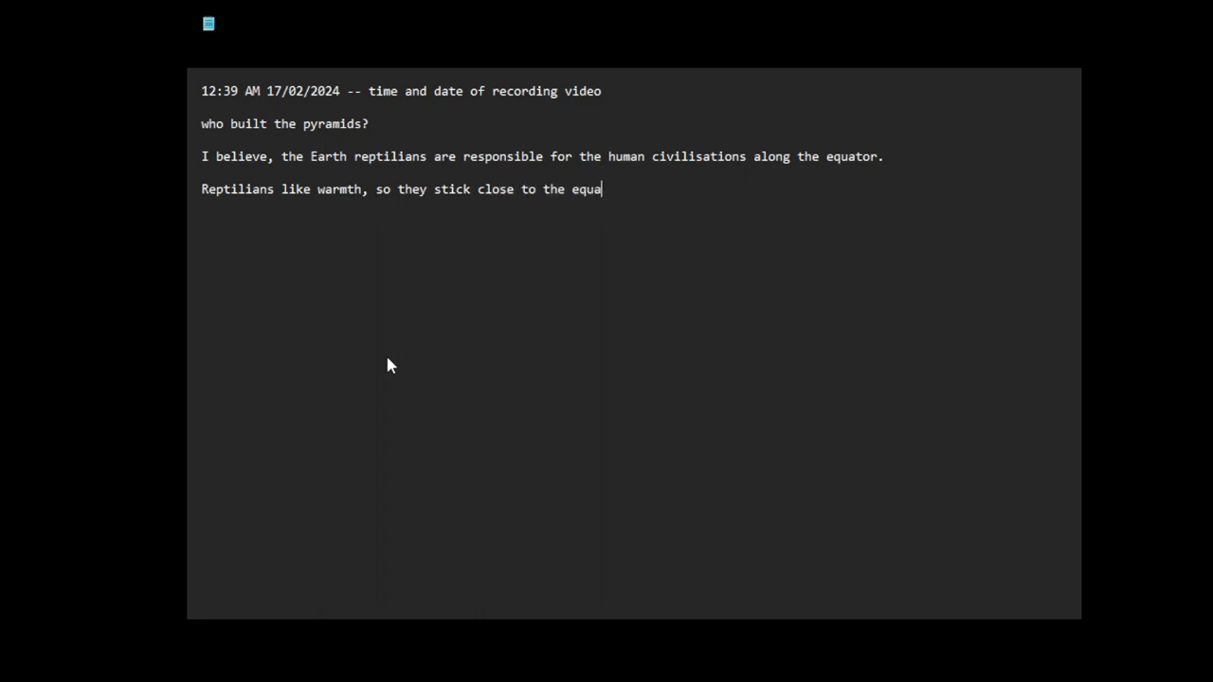
type("tor.")
Add the line 'The Elohim (nordics) don't like the warm weather.'.
key("Return")
type("The E")
type("lohim")
type(" (bo")
key("BackSpace")
key("BackSpace")
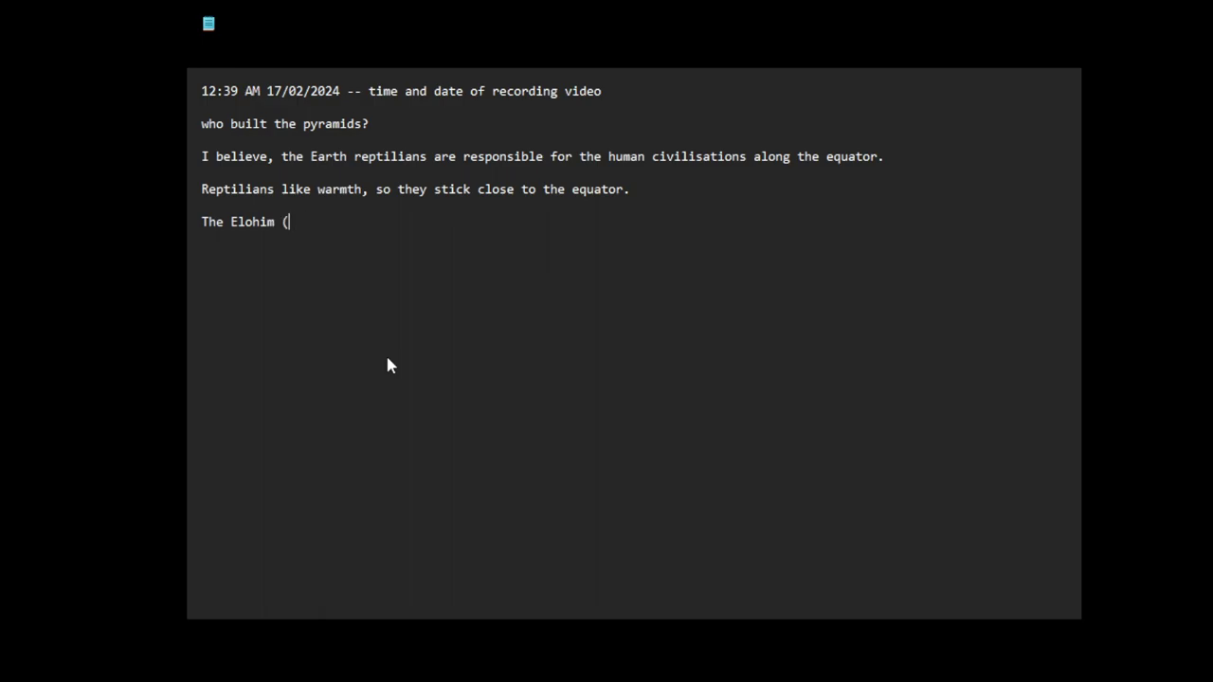
type("nordics,")
key("BackSpace")
type(") don't li")
type("ke the ")
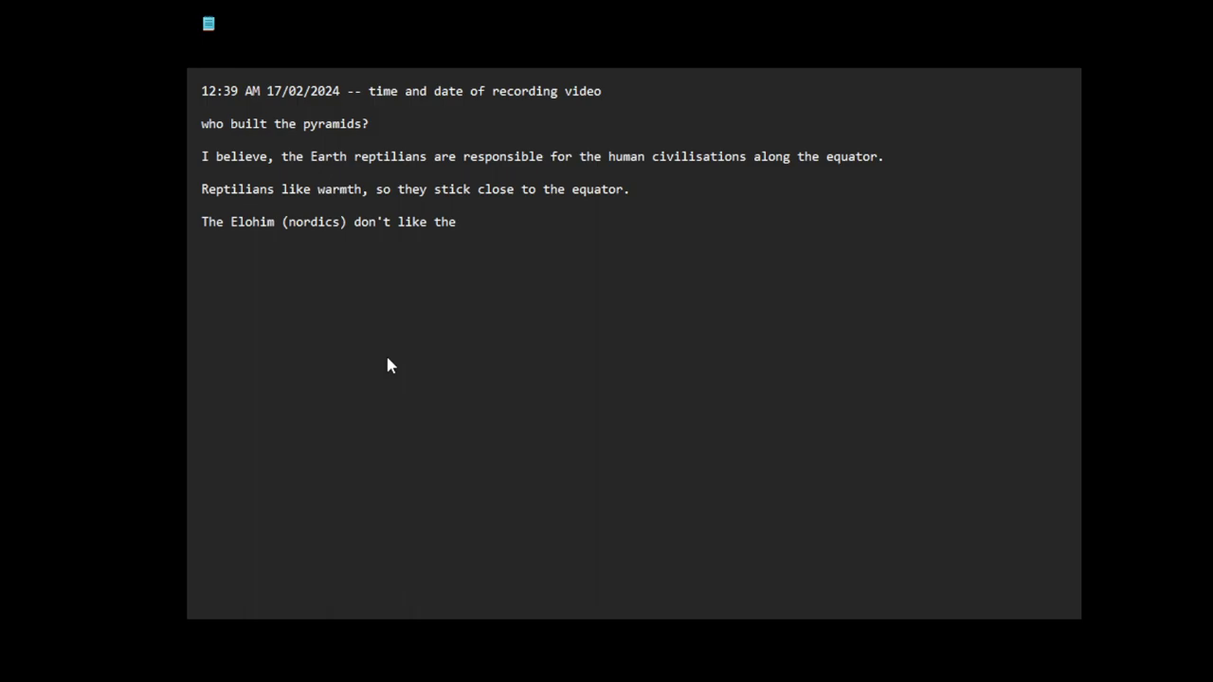
type("warm we")
type("ather.")
Add the sentence 'I think the modern white people are direct descendants of the Elohim.'.
key("Return")
key("Return")
type("I think")
type(" the mode")
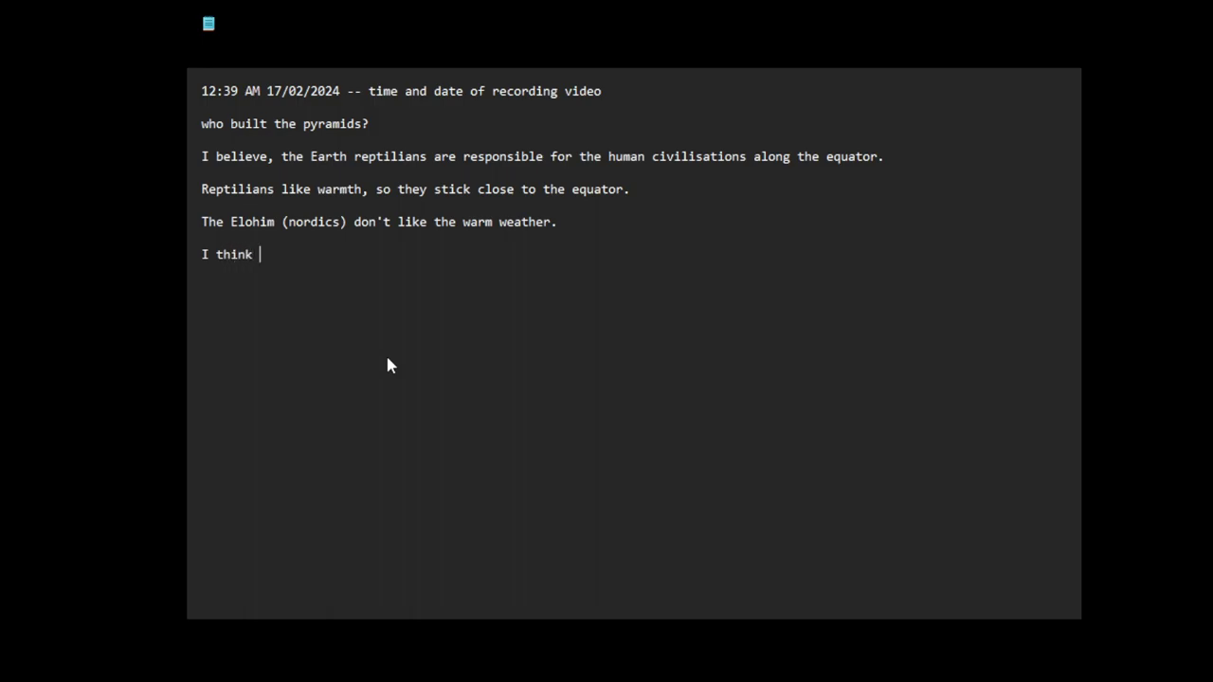
type("rn ")
type("white pee")
key("BackSpace")
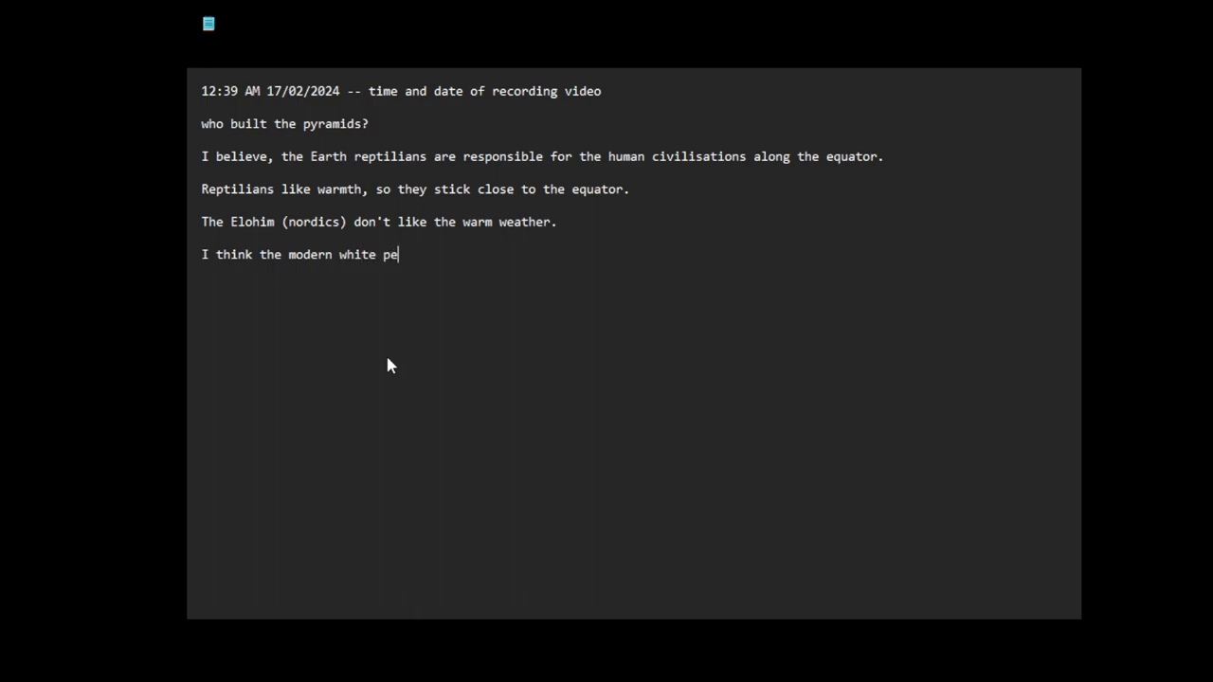
type("ople ")
type("are dir")
type("ect des")
type("ce")
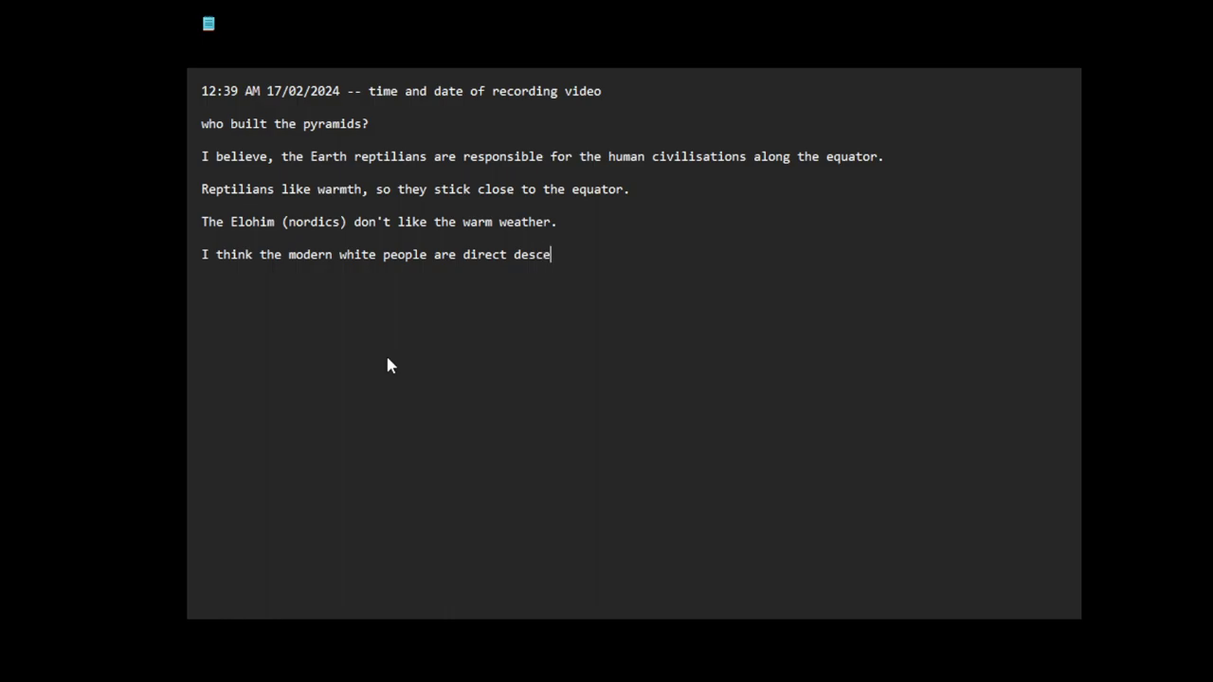
type("ndants of the El")
type("ohims")
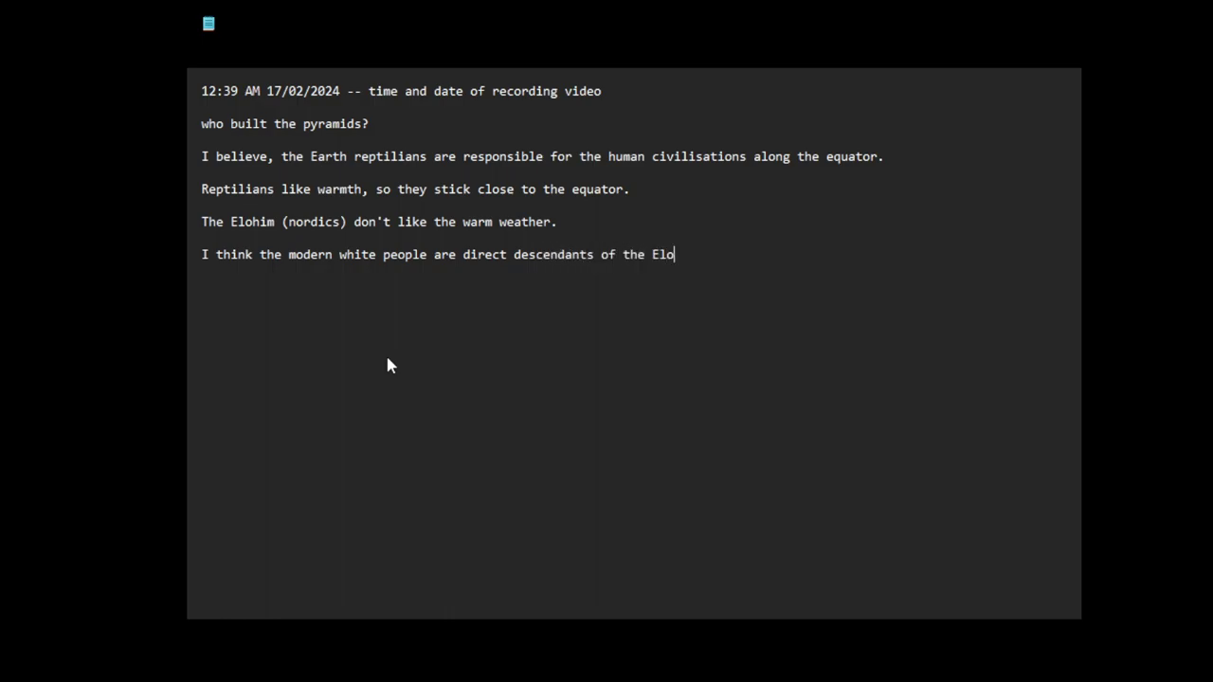
key("BackSpace")
type(".")
Add 'I think the people of color are made by the reptilians.' and start a new line.
key("Return")
type("I think t")
type("he ")
type("peo")
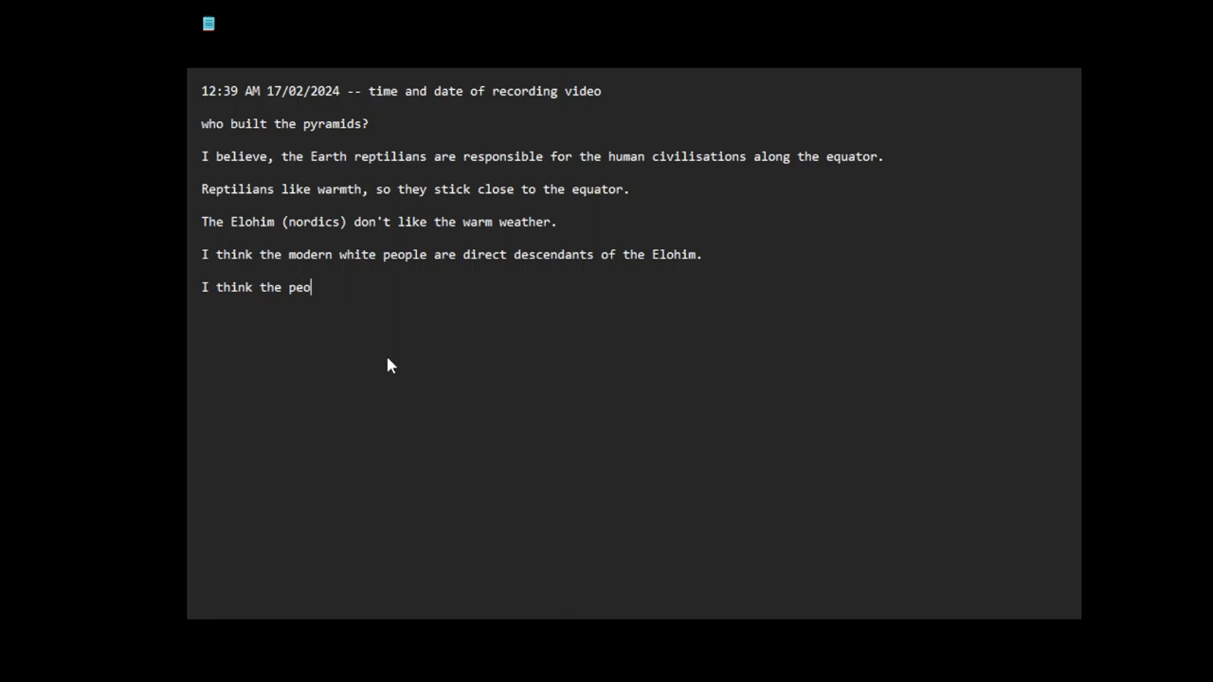
type("ple of color")
type(" are")
type(" made b")
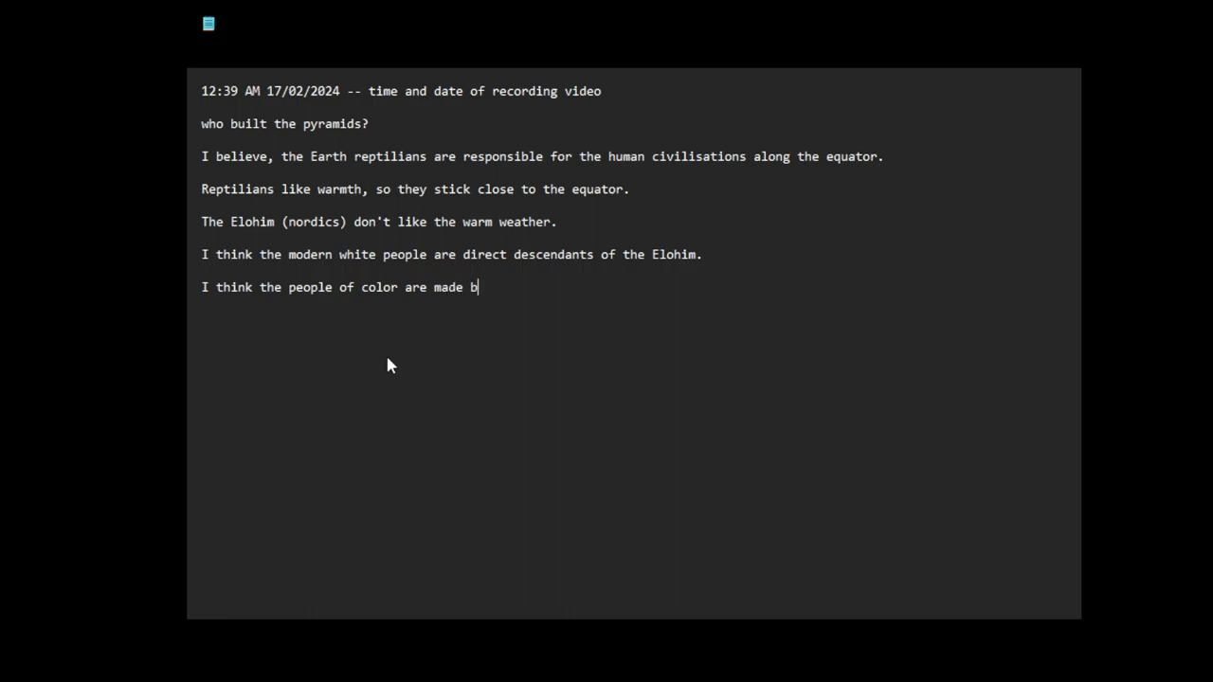
type("y the rept")
type("ilians.")
key("Return")
key("Return")
Type 'So there is a war between the Elohim and the reptilians.' on the empty line.
type("So ")
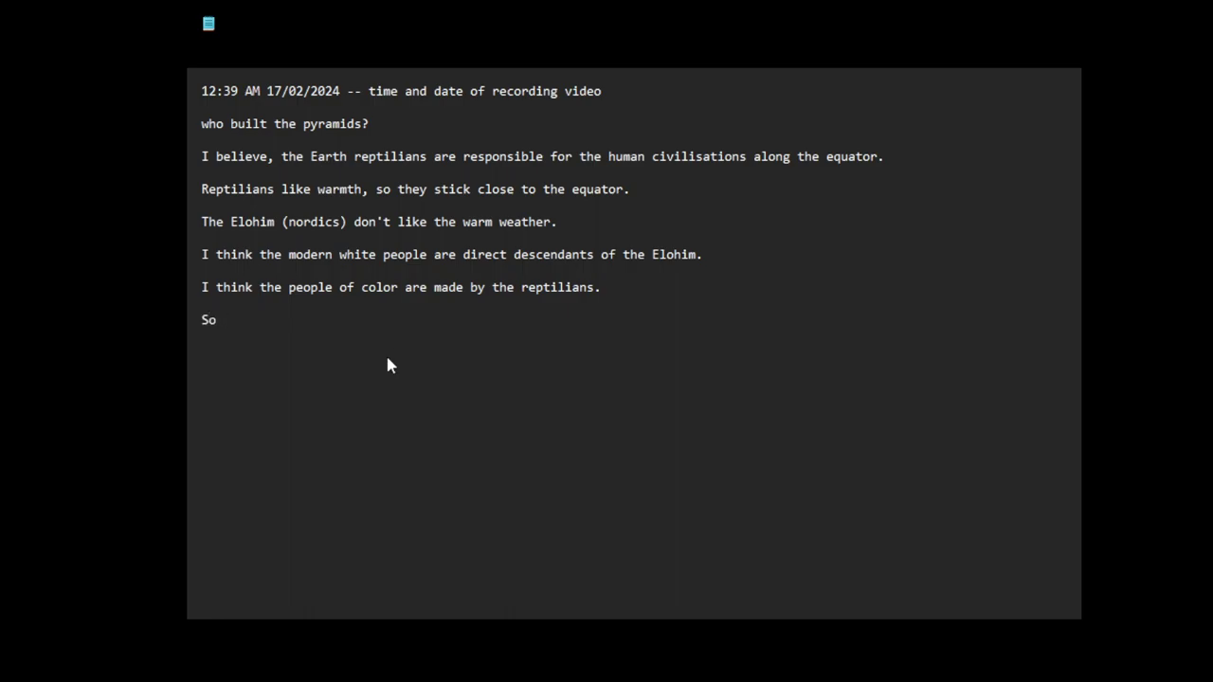
type("there is w")
key("BackSpace")
type("a war ")
type("betwee")
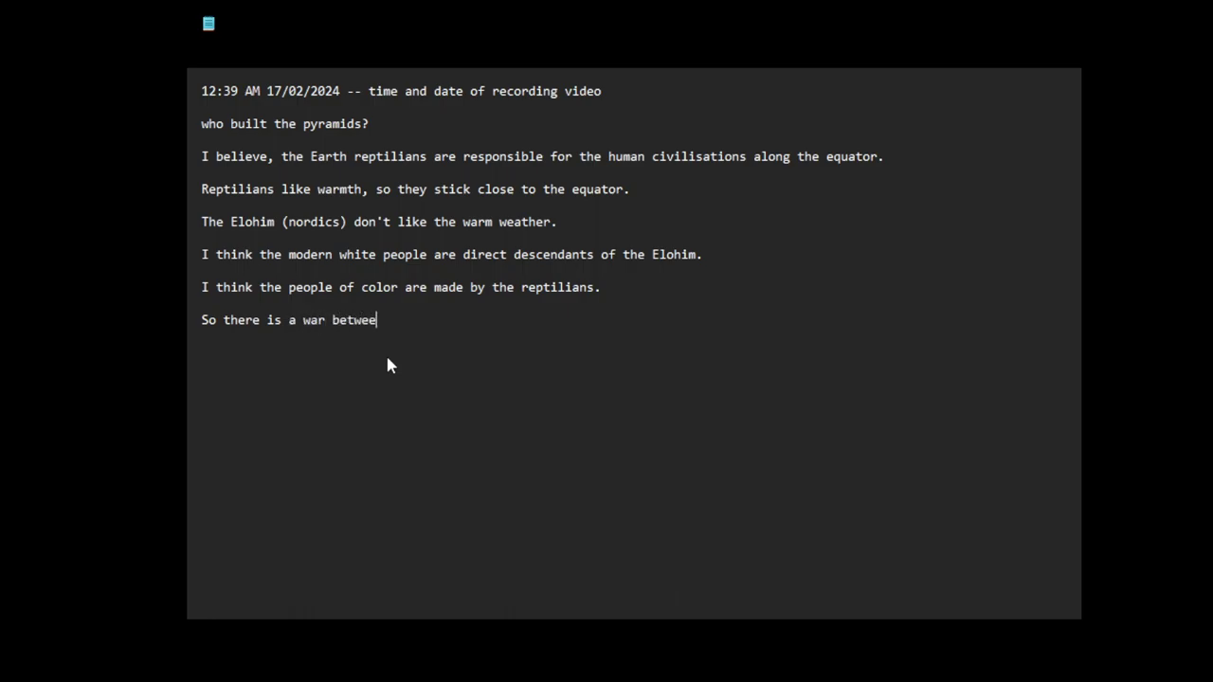
type("n the ")
type("Elohim")
type(" and the ")
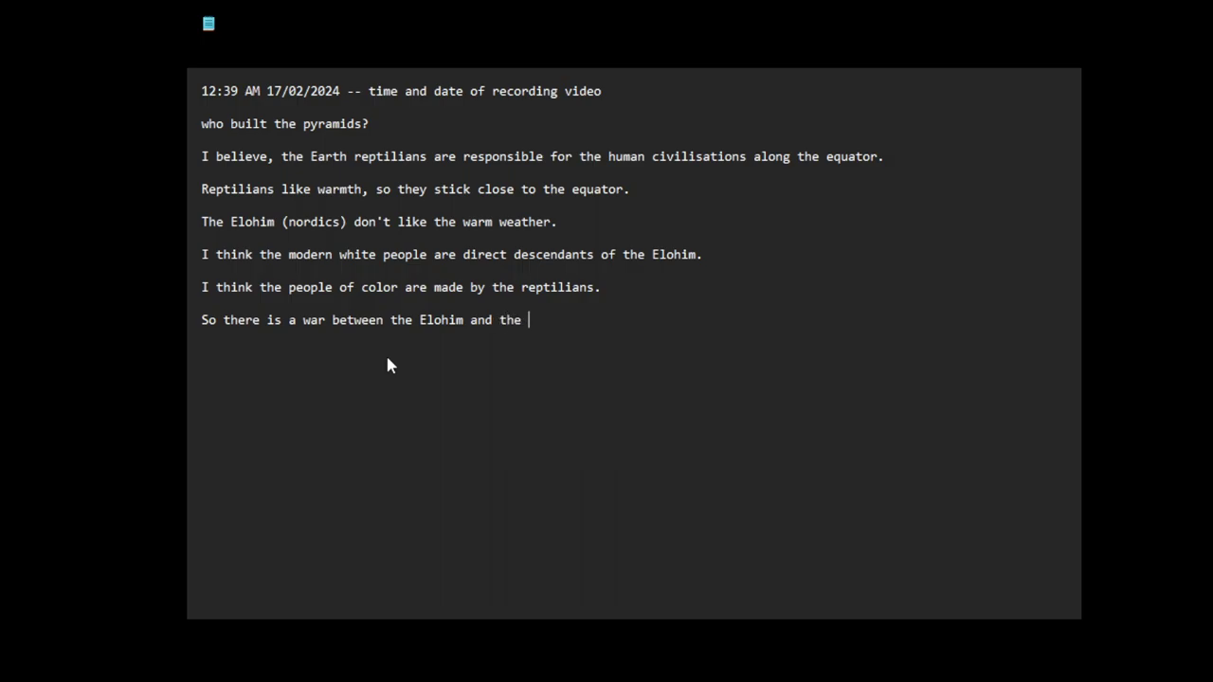
type("reptilians.")
Add the line 'This war is being fought through the humans (both white and not white) on this Earth.'.
key("Return")
type("This was")
key("BackSpace")
type("r")
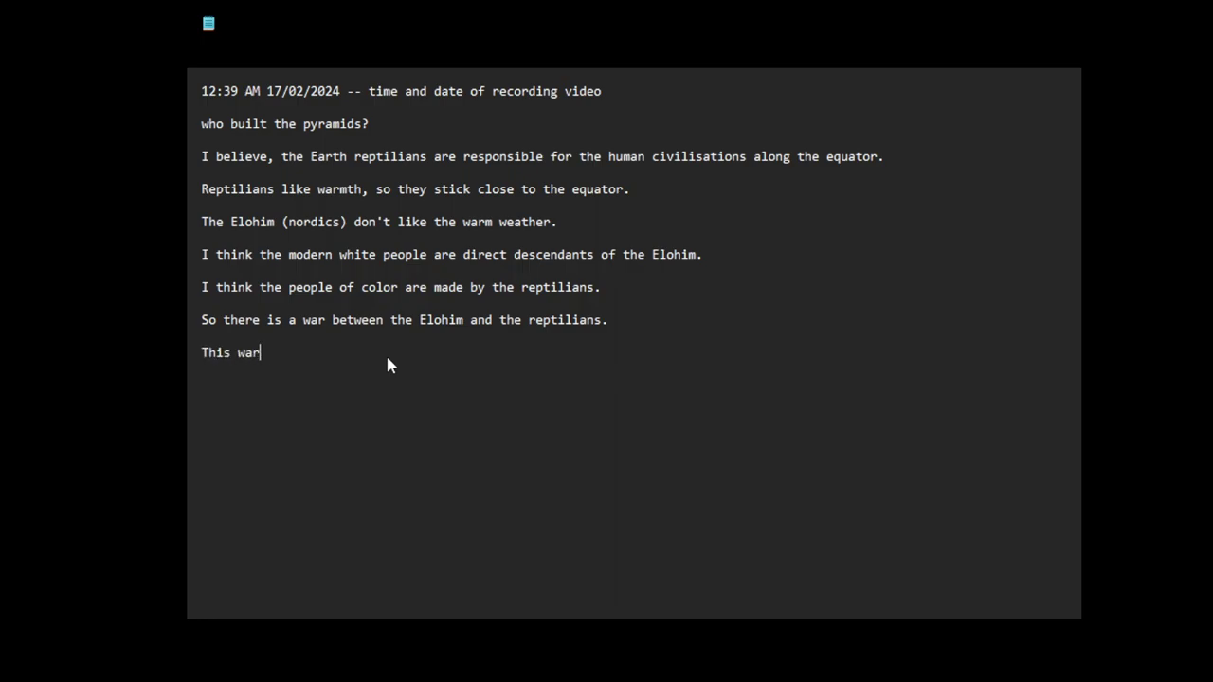
type(" is being fought th")
type("rough the ")
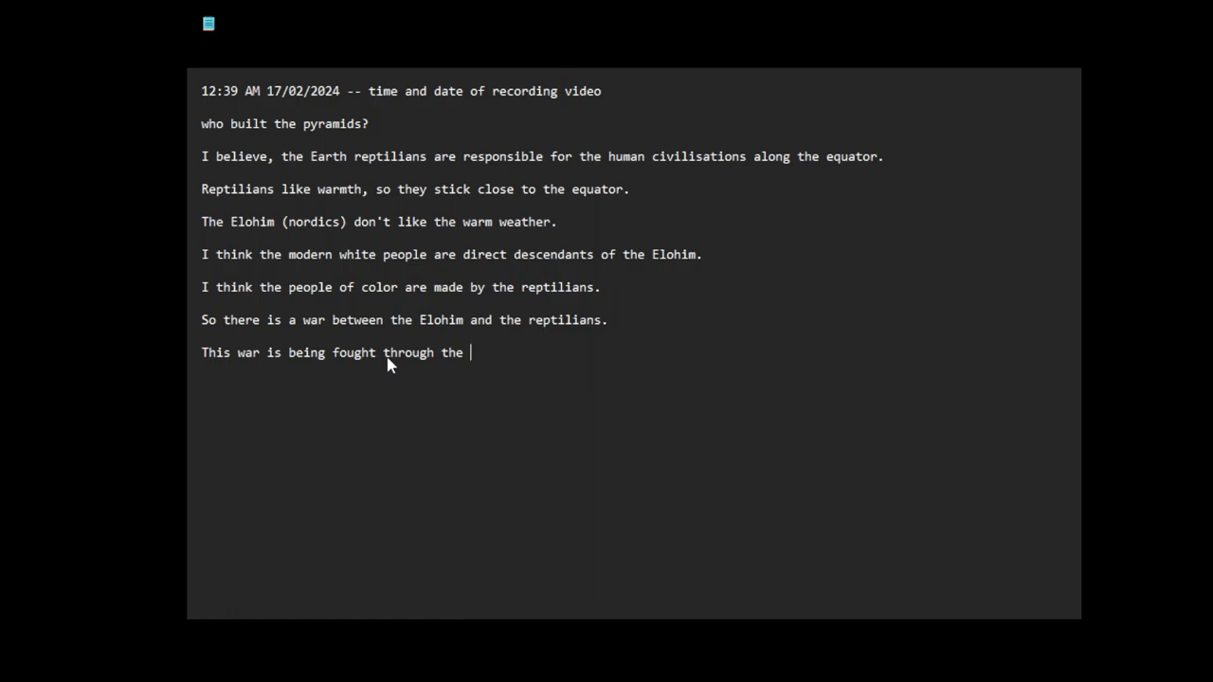
type("humans")
type(" (both")
type(" whi")
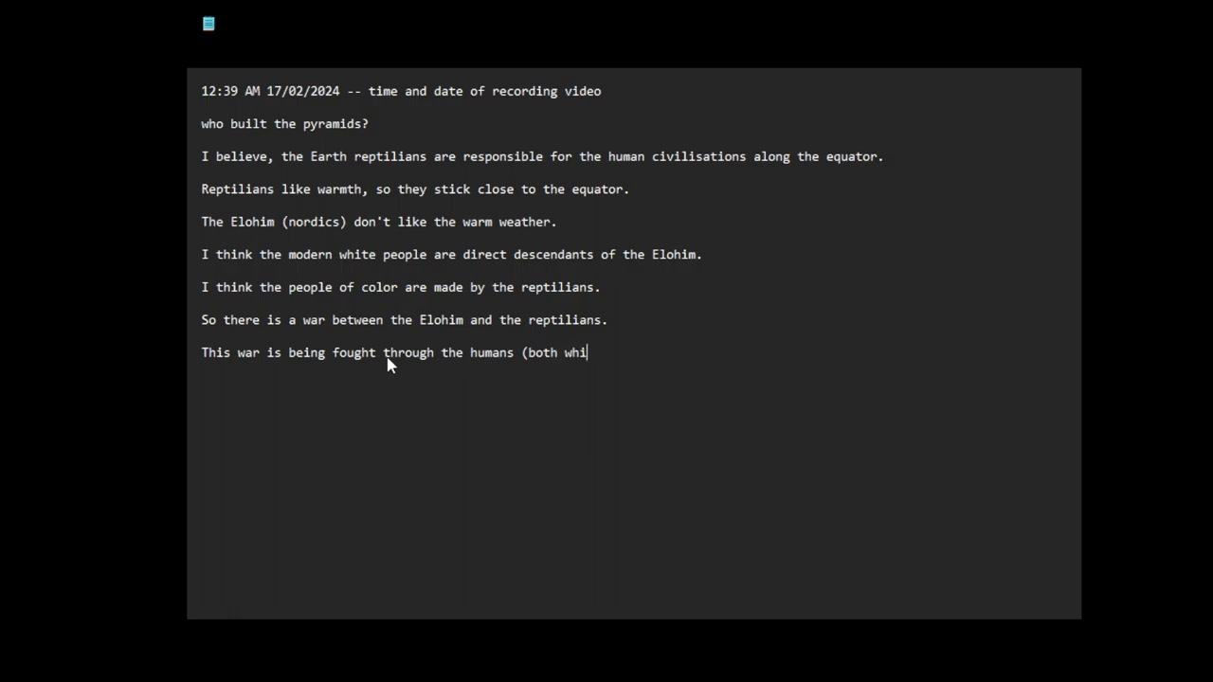
type("te and not wh")
type("ite")
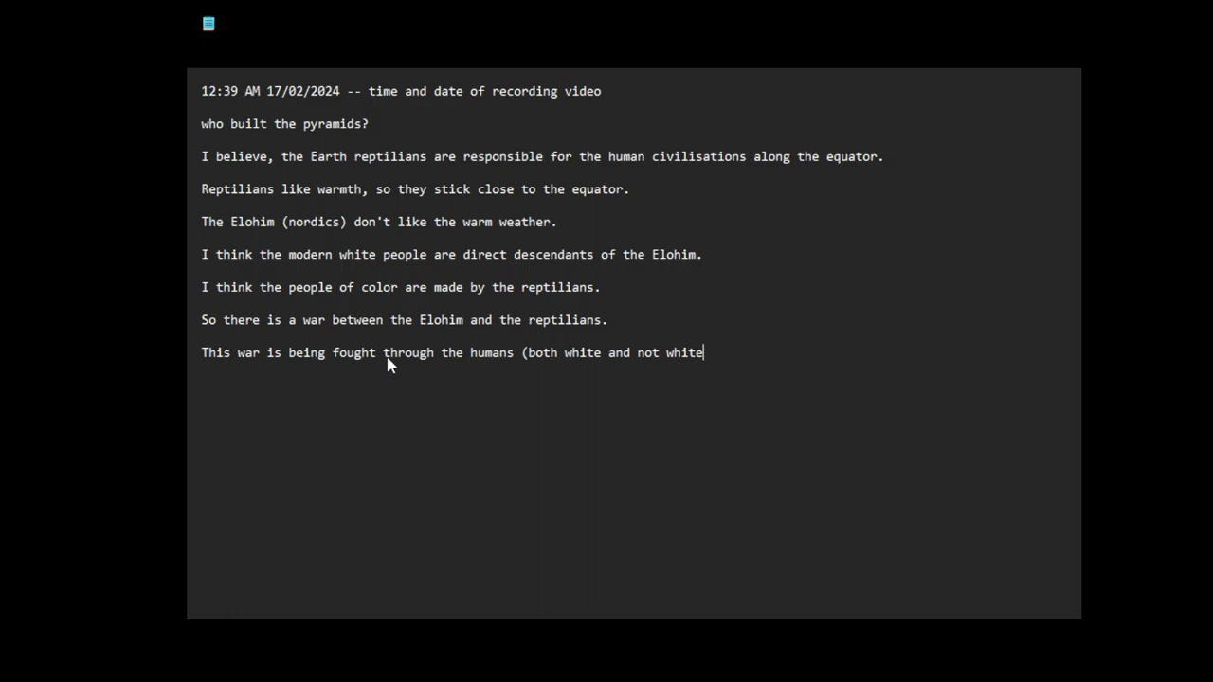
type(") on this ea")
type("rth.")
key("BackSpace")
key("BackSpace")
key("BackSpace")
type("Earth.")
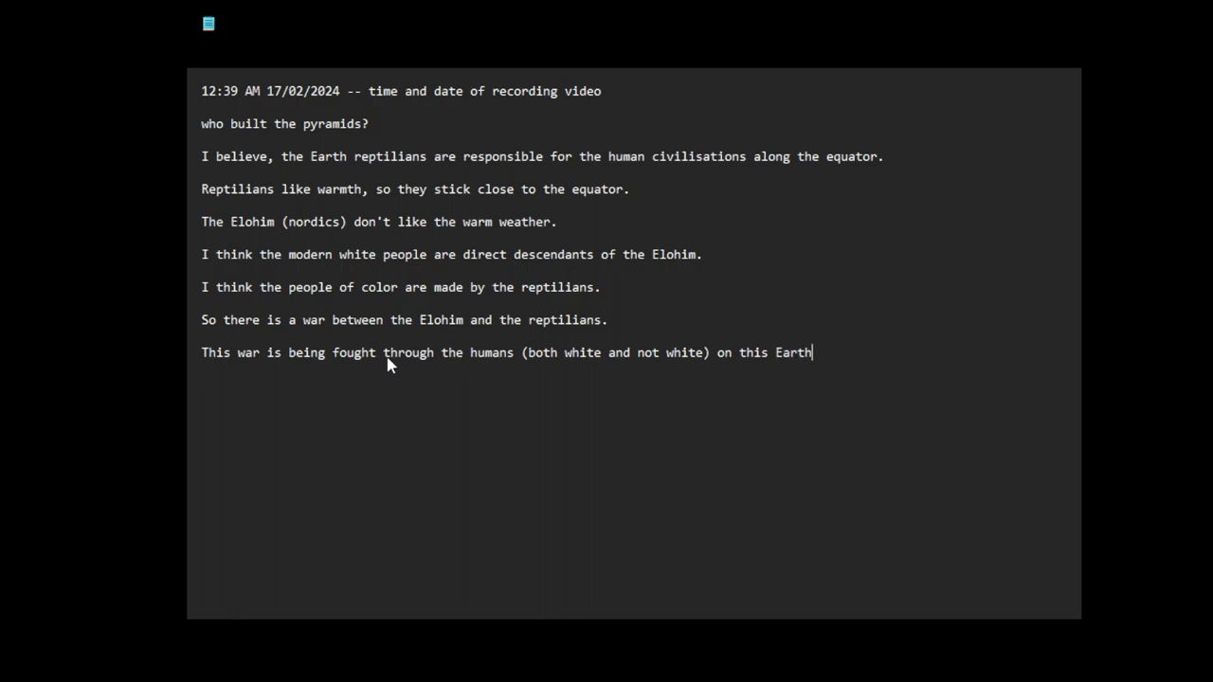
key("Return")
Add 'I could be wrong here.' and 'I believe the different human races on Earth were created by various extraterrestrials.'.
type("I could b")
type("e wrong her")
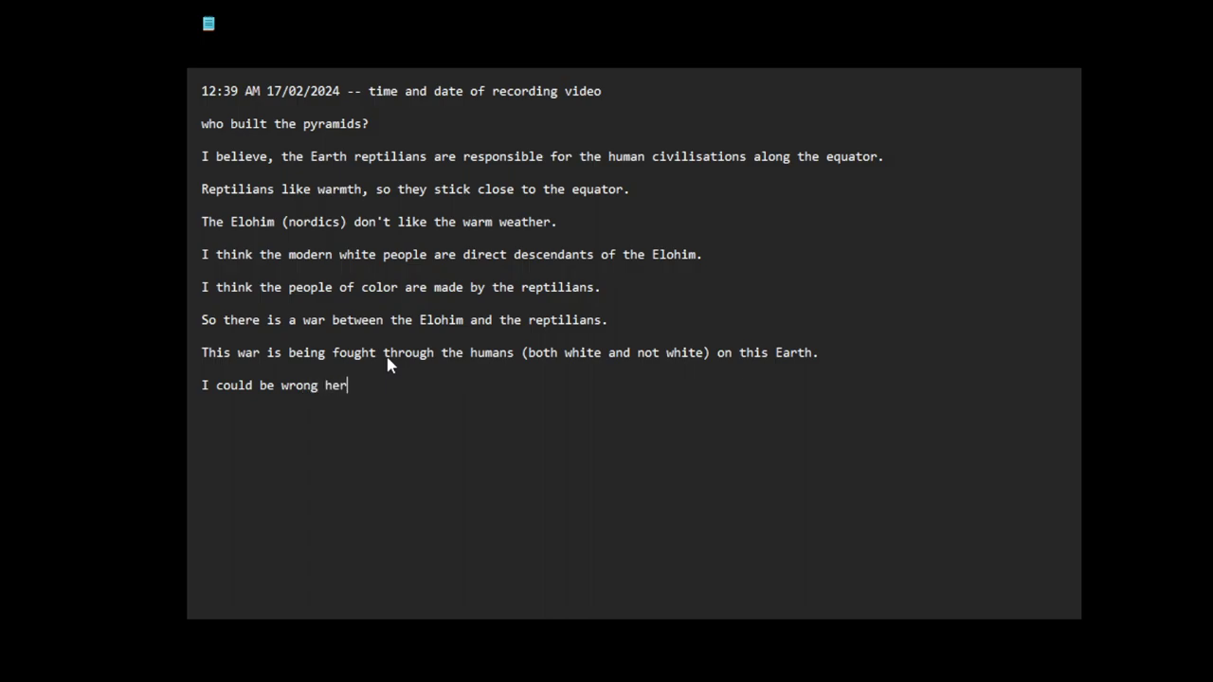
type("e.")
key("Return")
key("Return")
key("Return")
type("I belie")
type("ve the diffe")
type("re")
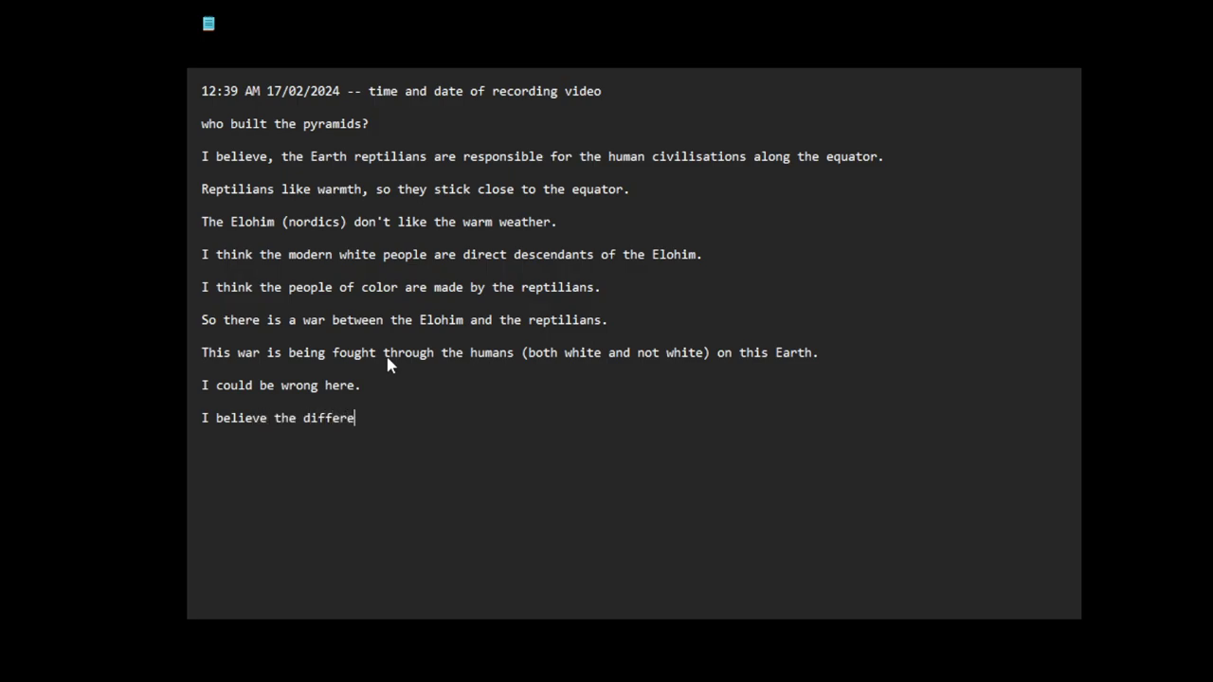
type("nt human races on Ea")
type("rt")
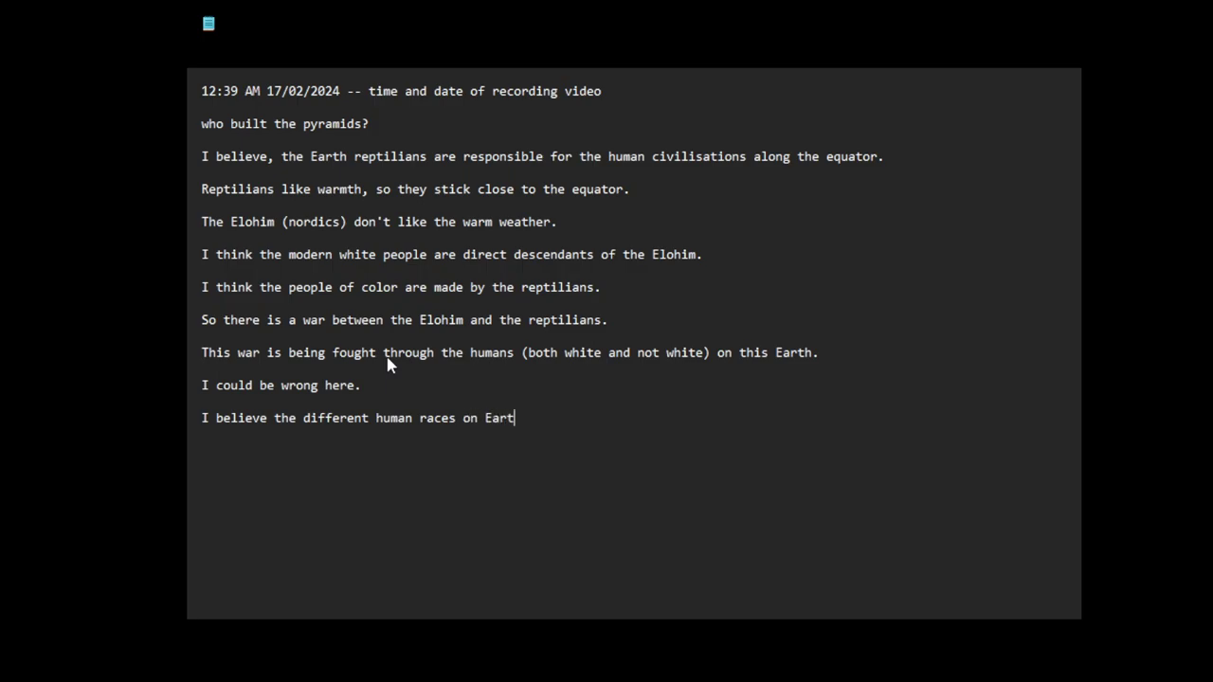
type("h were ")
type("crea")
type("ted b")
type("y various ")
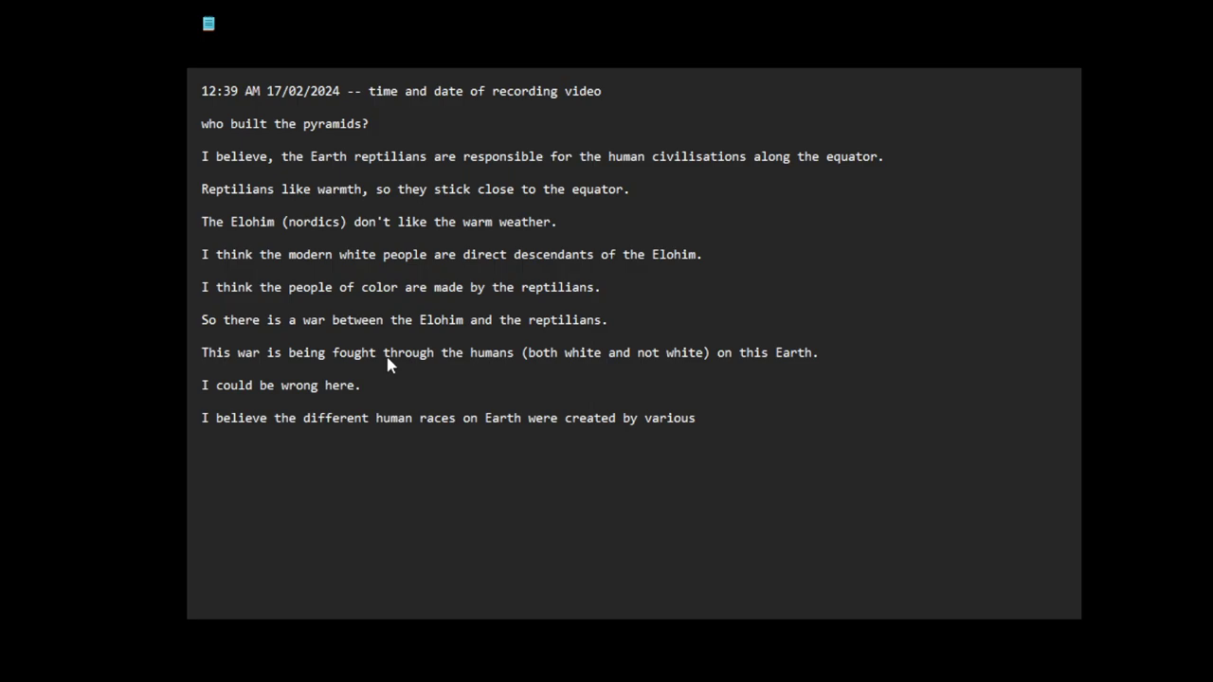
type("e")
key("BackSpace")
type("extr")
type("aterrest")
type("rials")
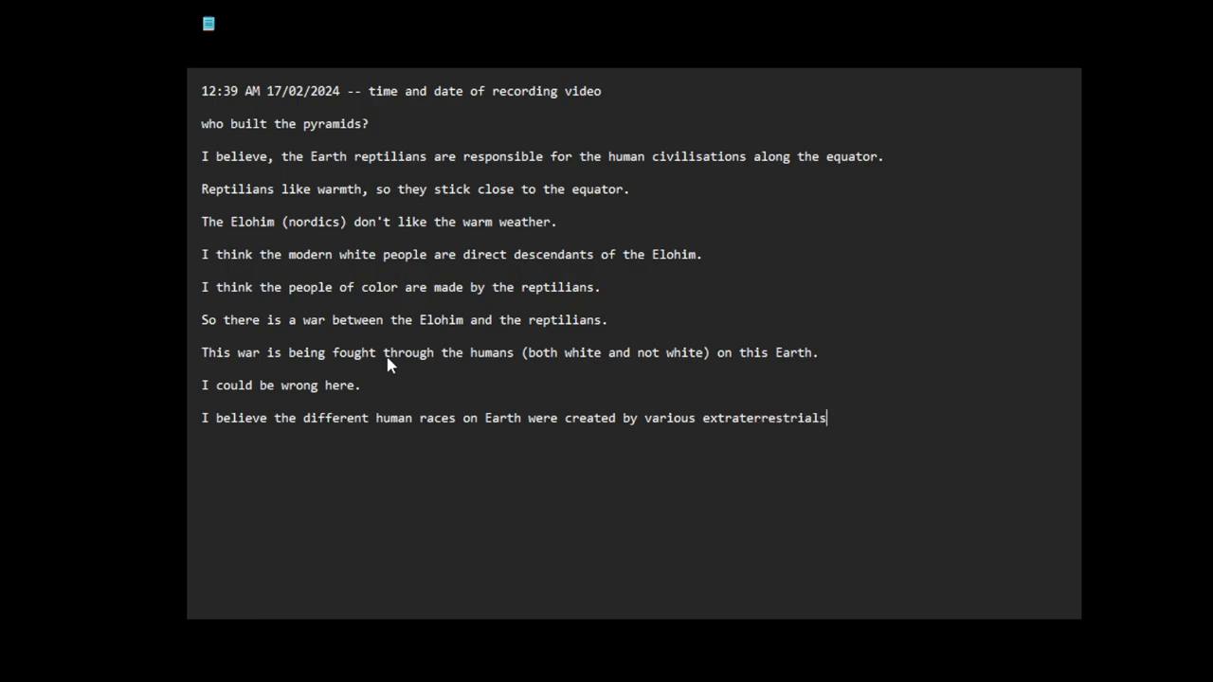
type(".")
Below the notes, add 'I believe humans could be the invaders of planet Earth.' and start a new line.
left_click(249, 469)
type("I")
type(" believe humans coul")
type("d b")
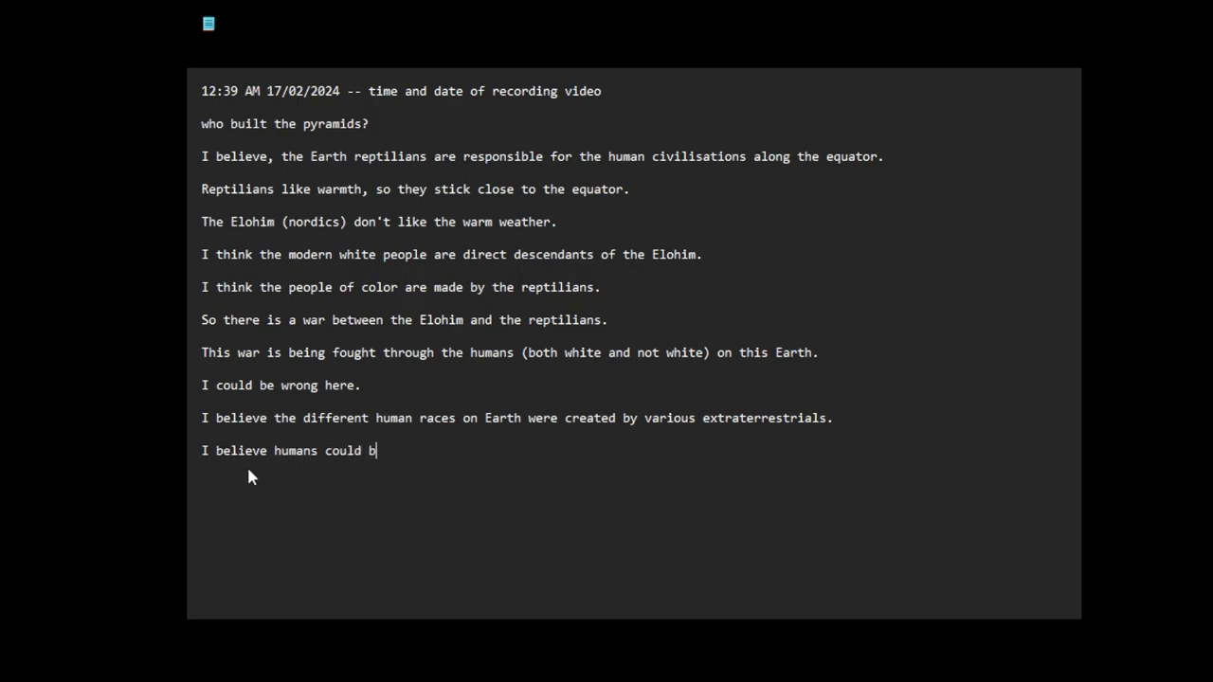
type("e the invaders ")
type("o")
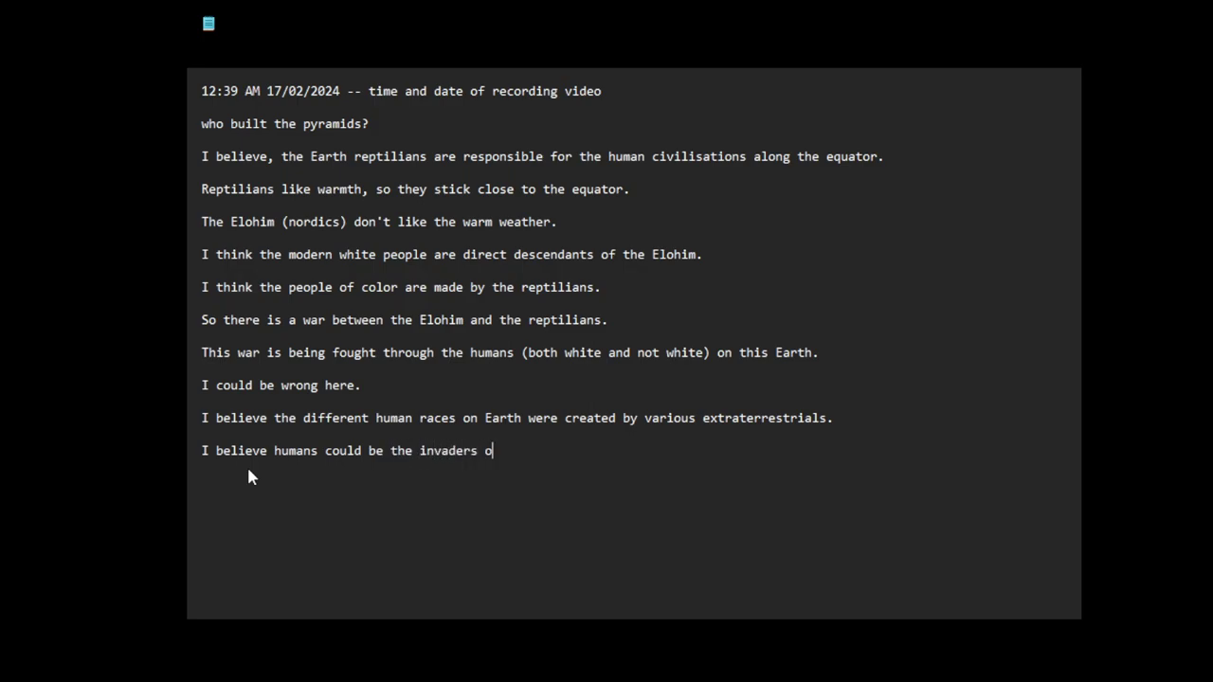
type("f planet Earth")
type(".")
key("Return")
Paste the x.com status link and label it 'mantids:'.
key("ctrl+v")
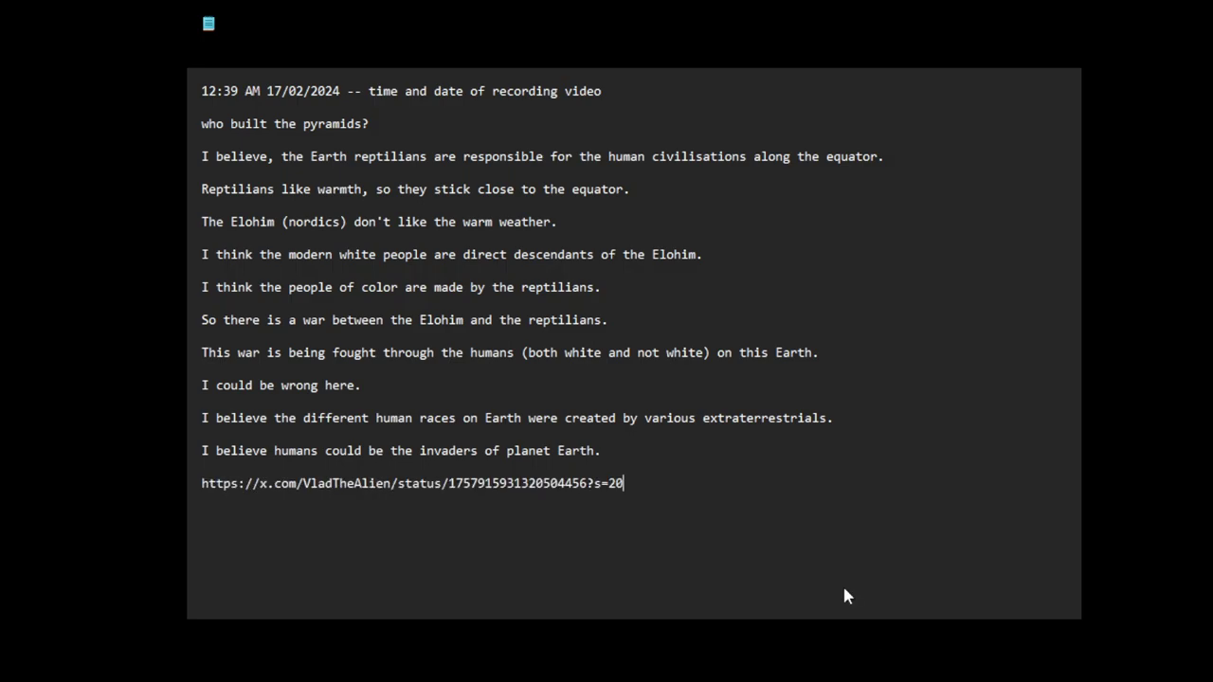
key("Return")
left_click(203, 484)
type("mantids:")
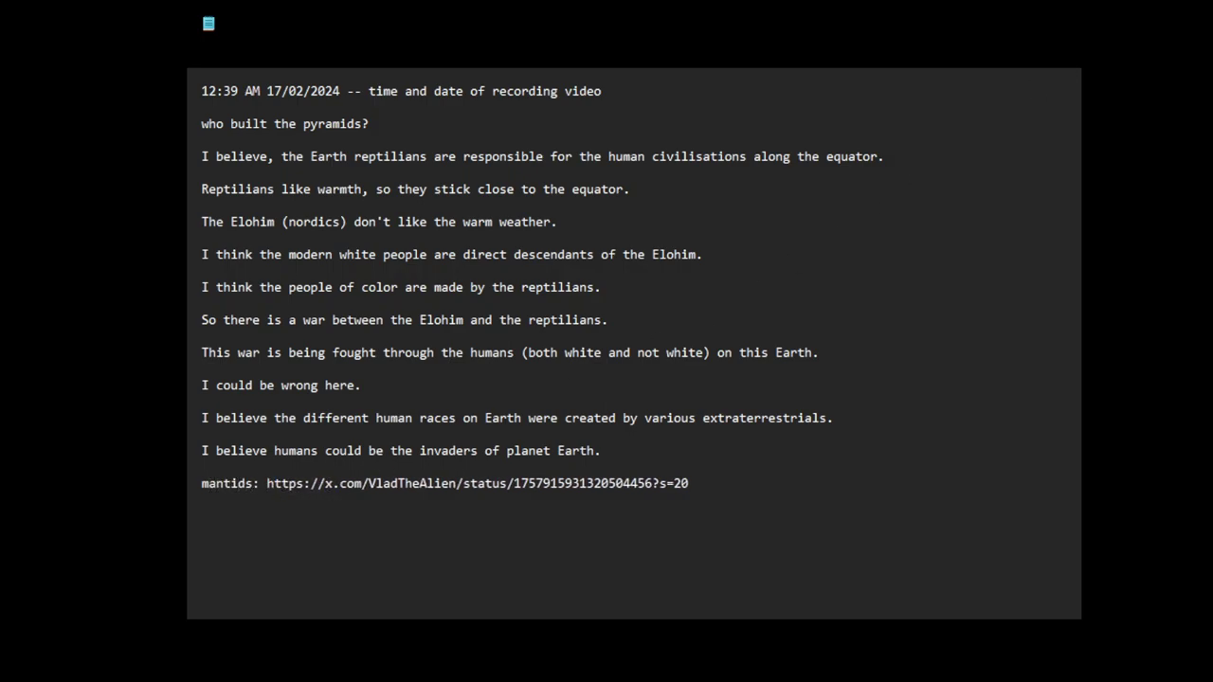
Paste the komarek articles-for-publication link on its own line below.
left_click(771, 580)
type("https://komarek.weebly.com/articles-for-publication.html")
key("Return")
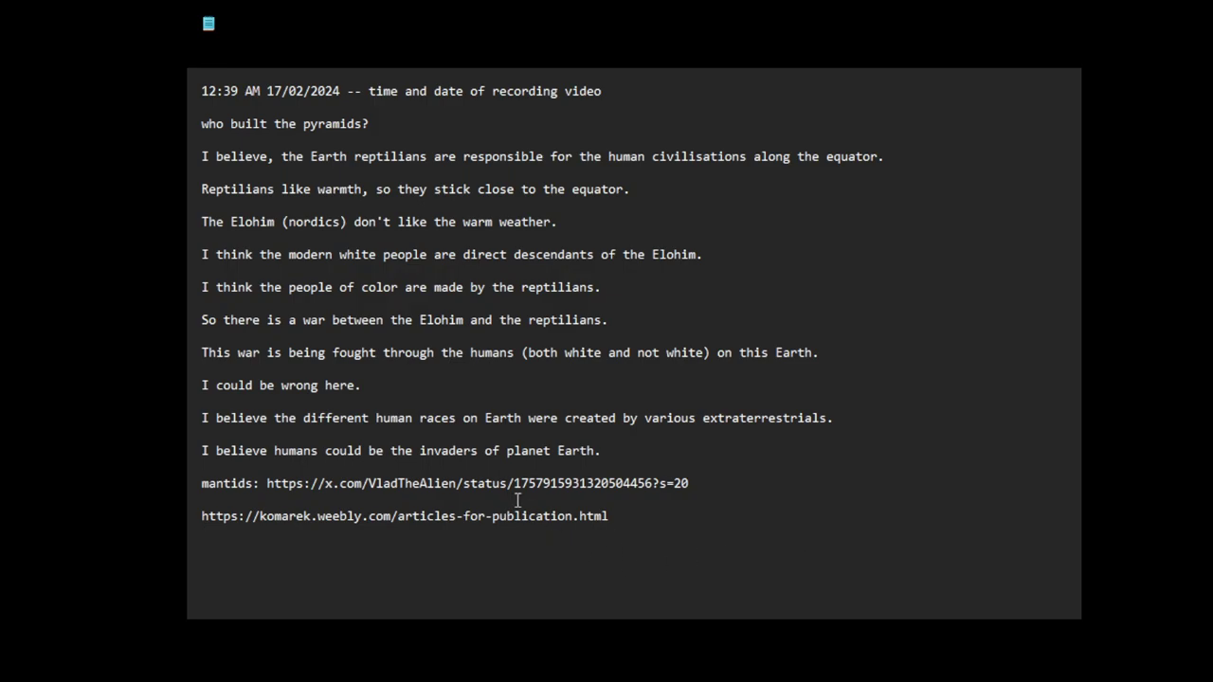
left_click(429, 484)
left_click(436, 550)
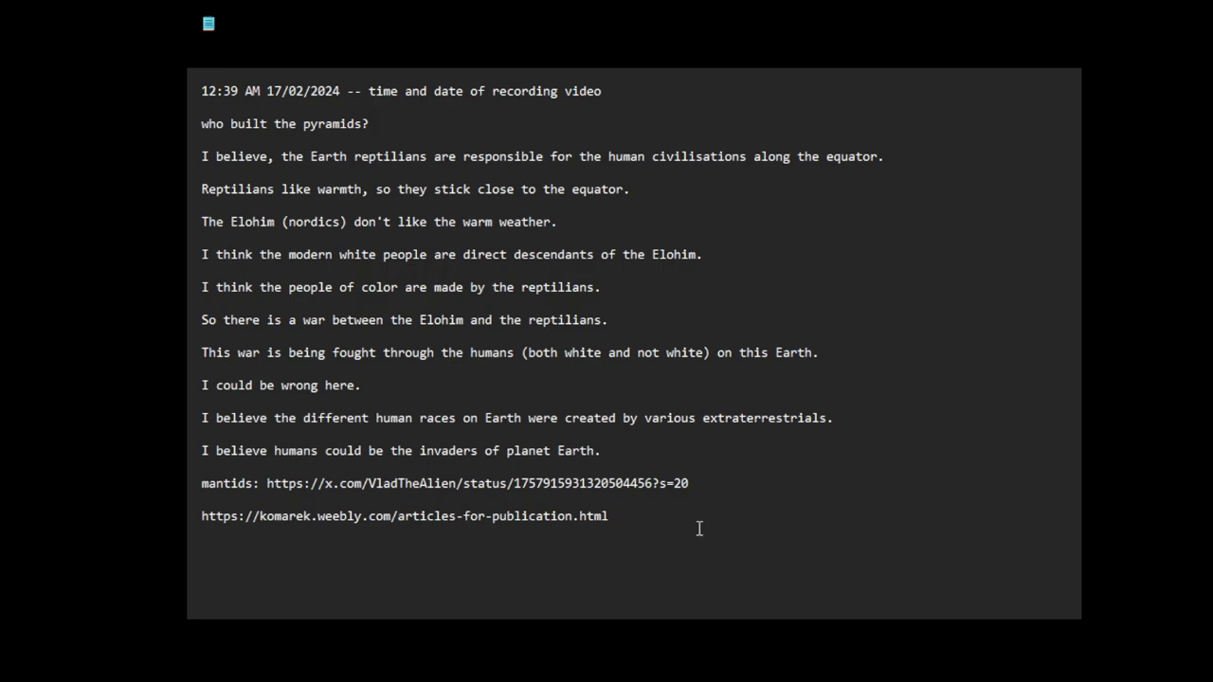